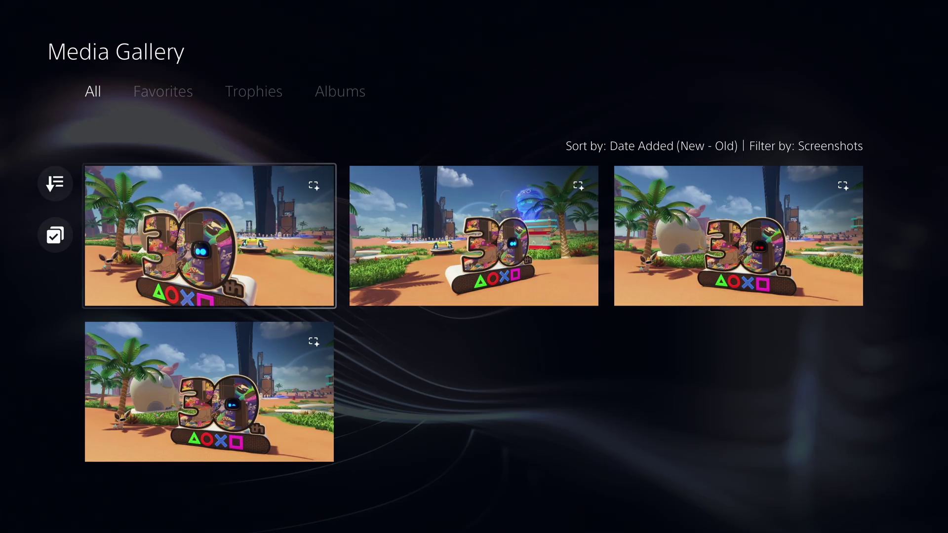
# Check the console's navigation sounds by moving the selection back and forth between the first two Media Gallery screenshots.
pyautogui.press('Right')
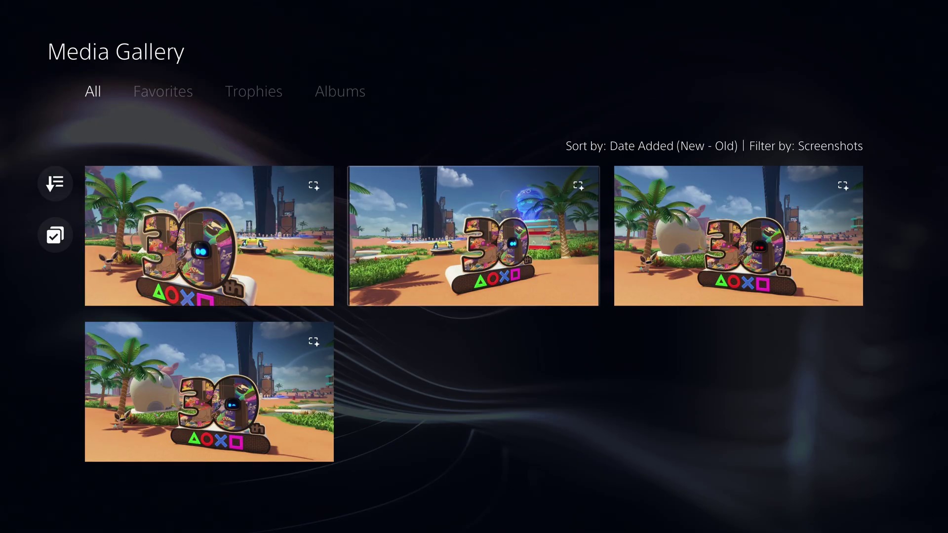
pyautogui.press('Left')
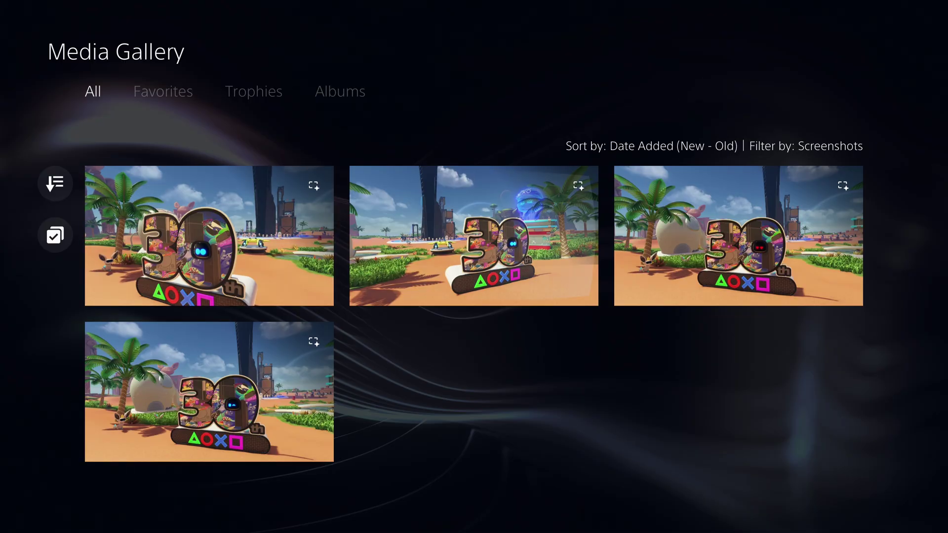
pyautogui.press('Right')
pyautogui.press('Left')
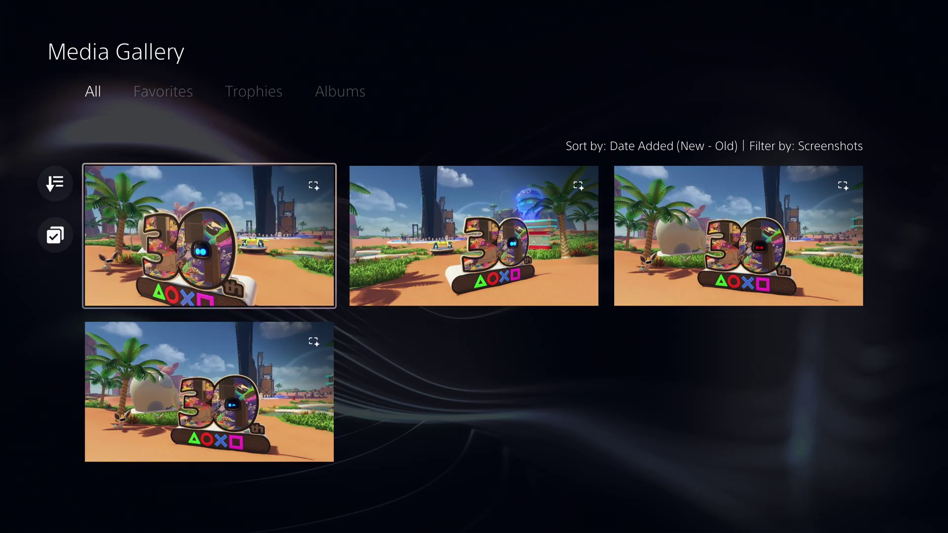
pyautogui.press('Right')
pyautogui.press('Left')
pyautogui.press('Right')
pyautogui.press('Left')
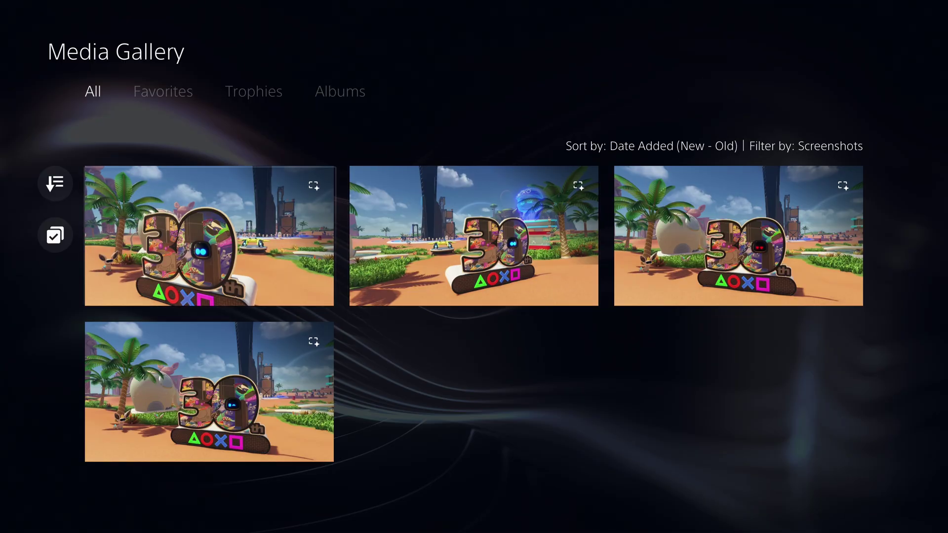
pyautogui.press('Right')
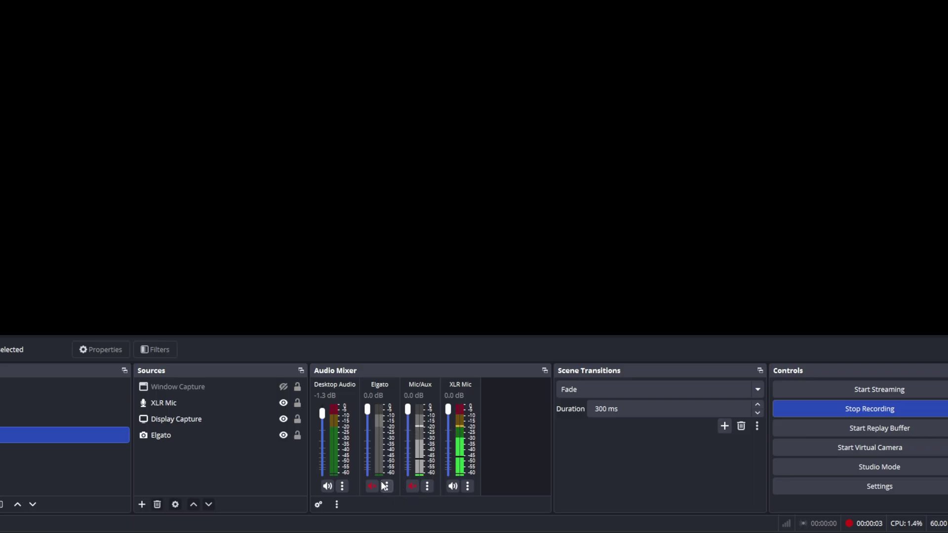
# In OBS, open the Advanced Audio Properties from the Elgato mixer channel and examine its Audio Monitoring options.
pyautogui.click(386, 485)
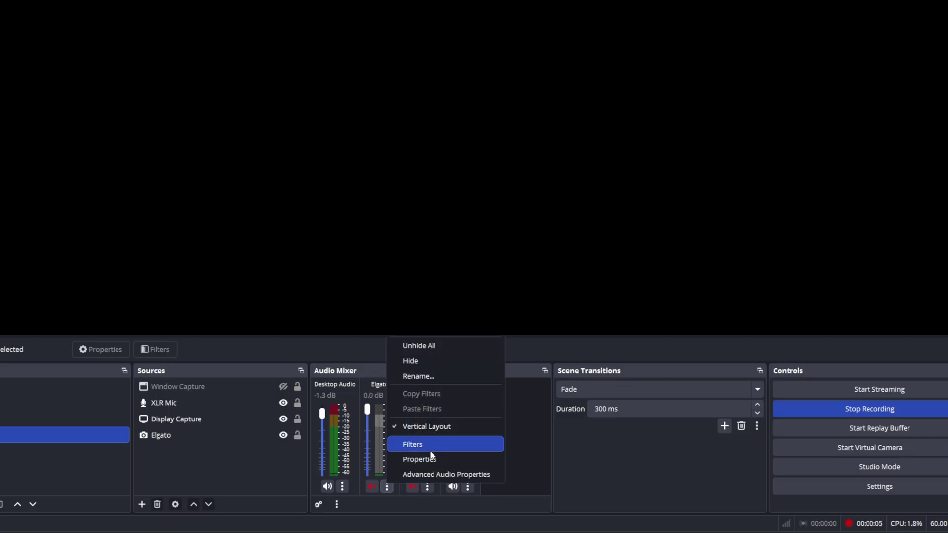
pyautogui.click(443, 474)
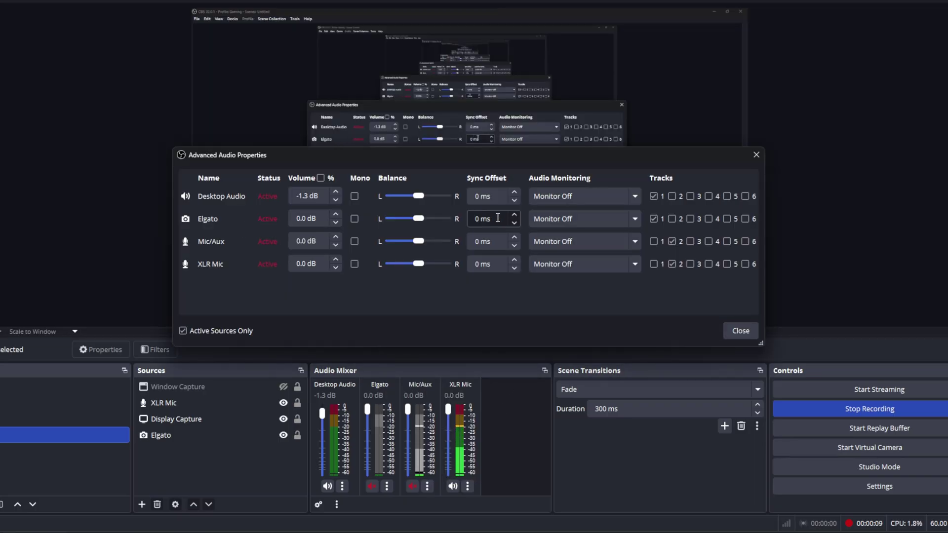
pyautogui.click(583, 216)
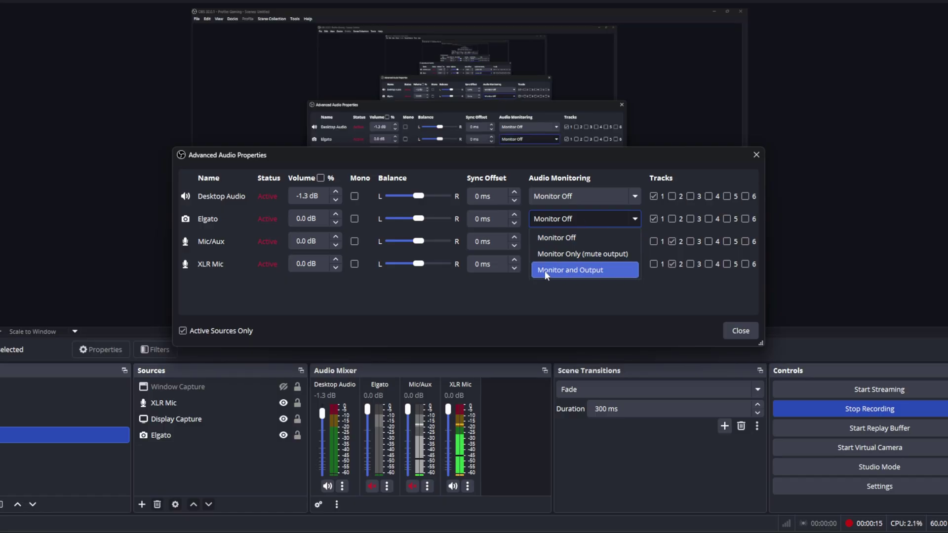
pyautogui.click(698, 300)
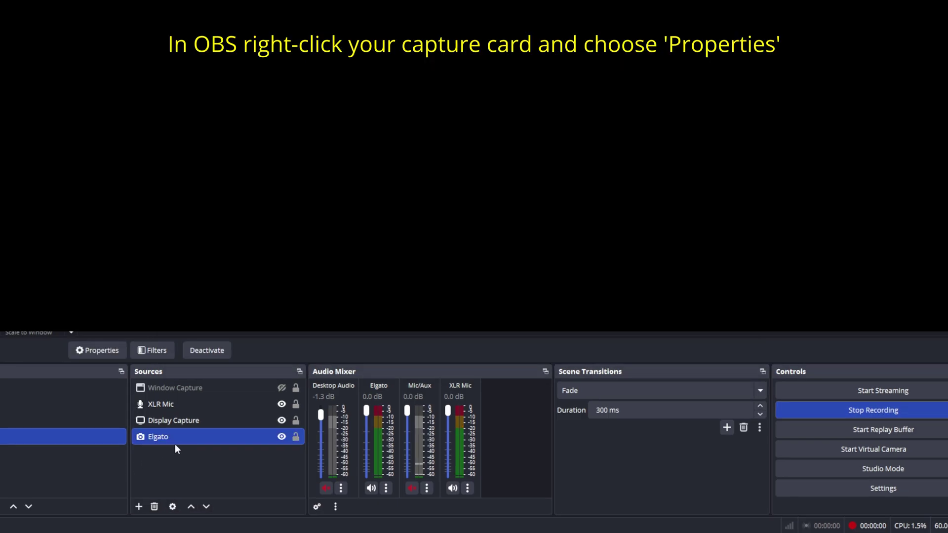
# Set the Elgato source's Audio Output Mode to Capture audio only in its properties and accept the settings.
pyautogui.click(183, 437)
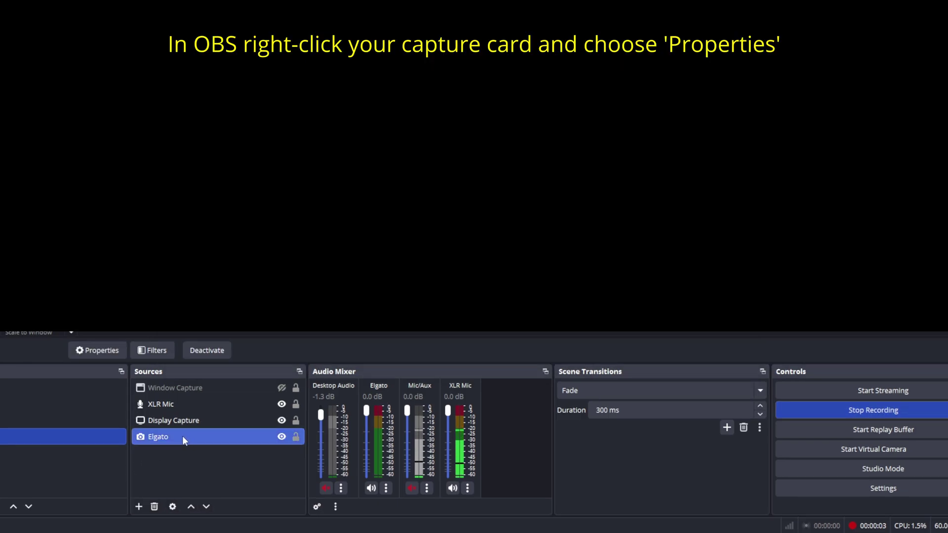
pyautogui.rightClick(162, 438)
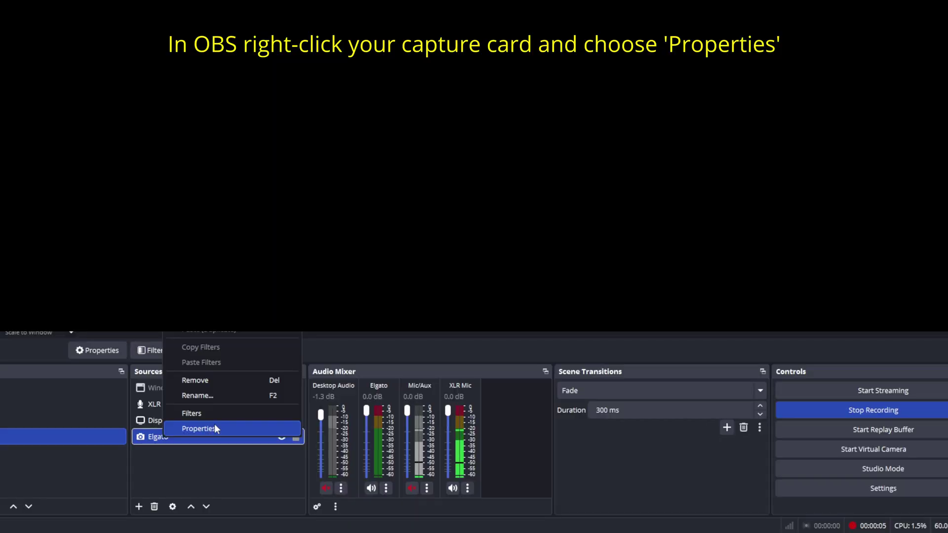
pyautogui.click(215, 429)
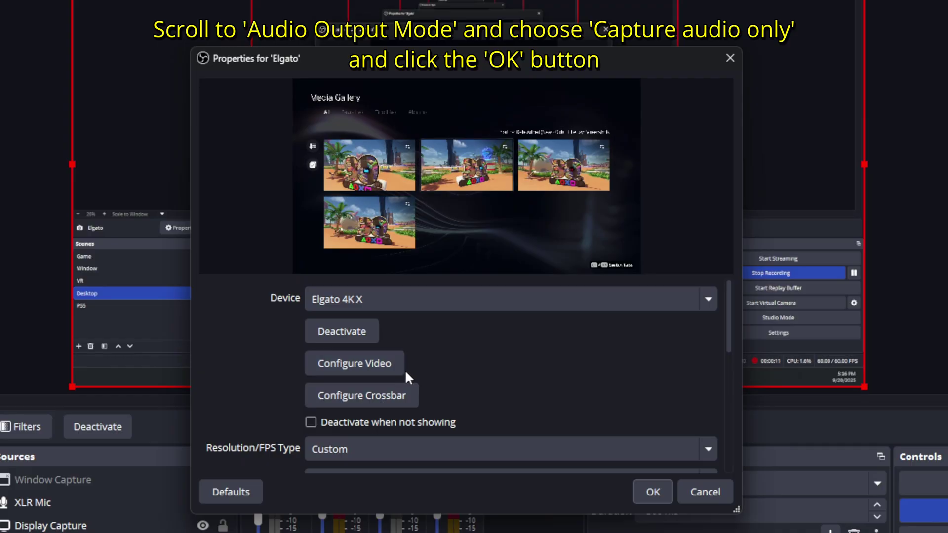
pyautogui.scroll(-3, 456, 387)
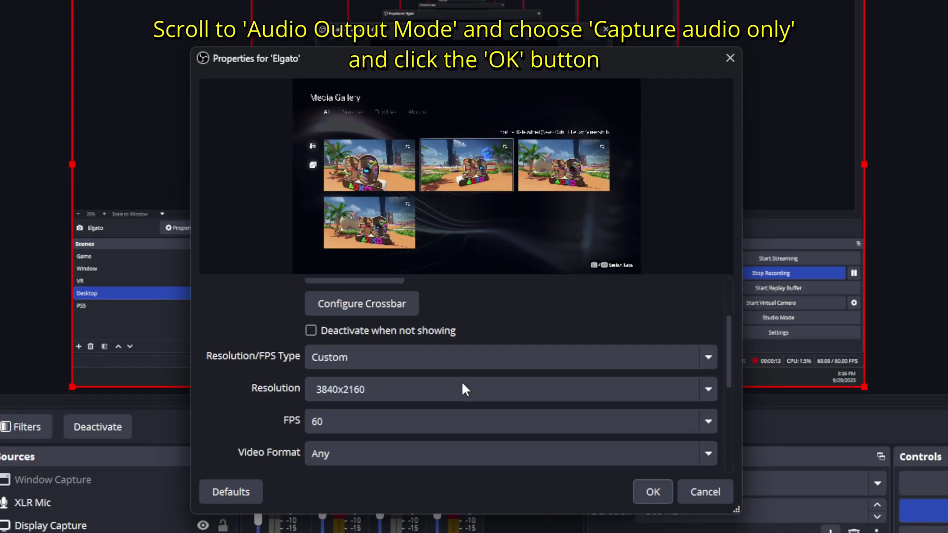
pyautogui.scroll(-7, 656, 445)
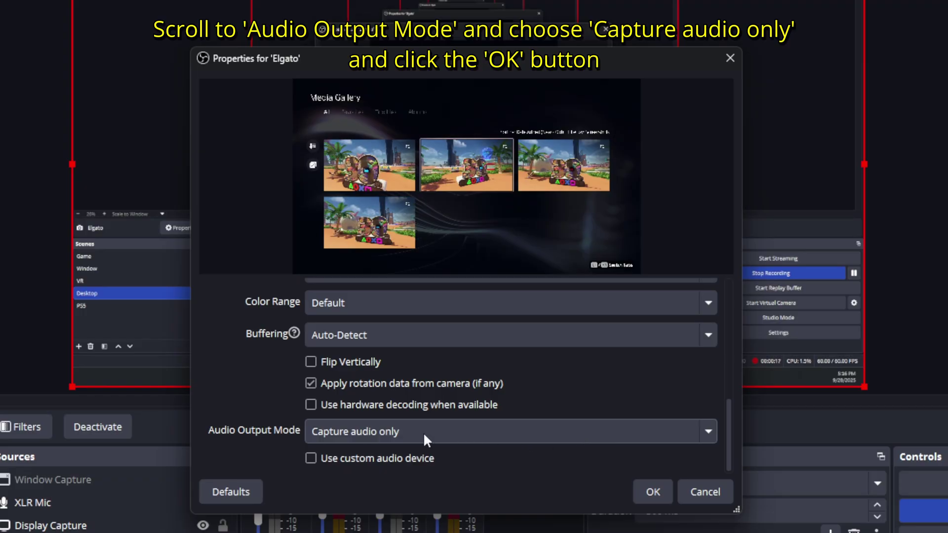
pyautogui.click(357, 432)
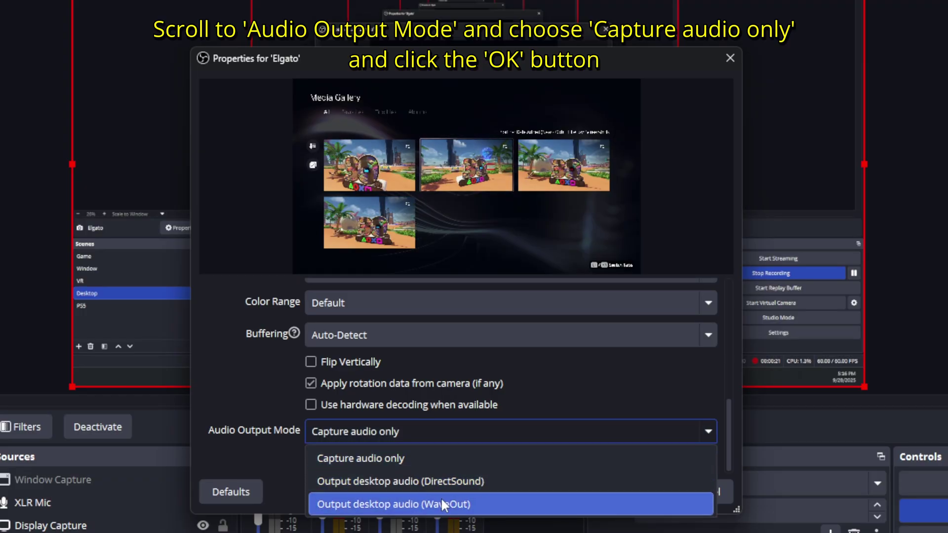
pyautogui.click(381, 456)
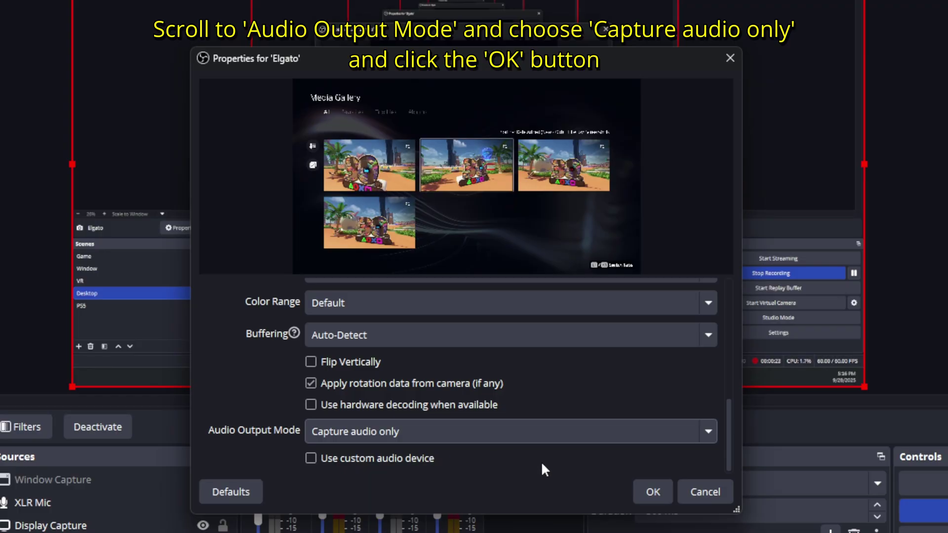
pyautogui.click(651, 492)
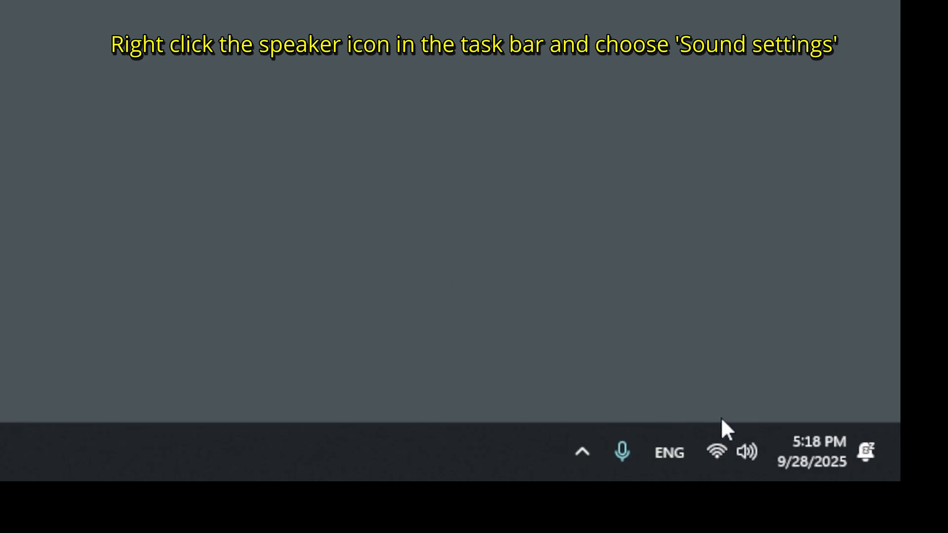
# Switch to the Windows Sound settings and open More sound settings.
pyautogui.rightClick(748, 453)
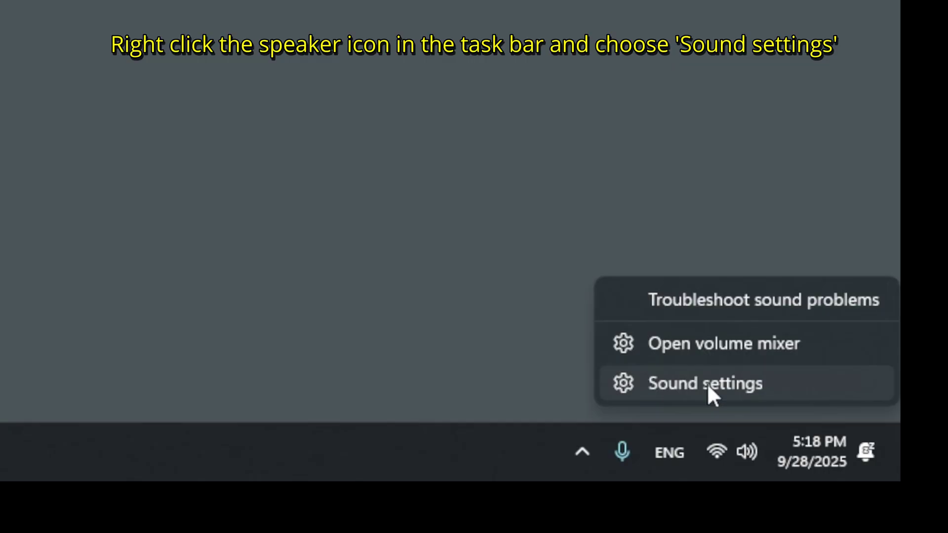
pyautogui.click(707, 383)
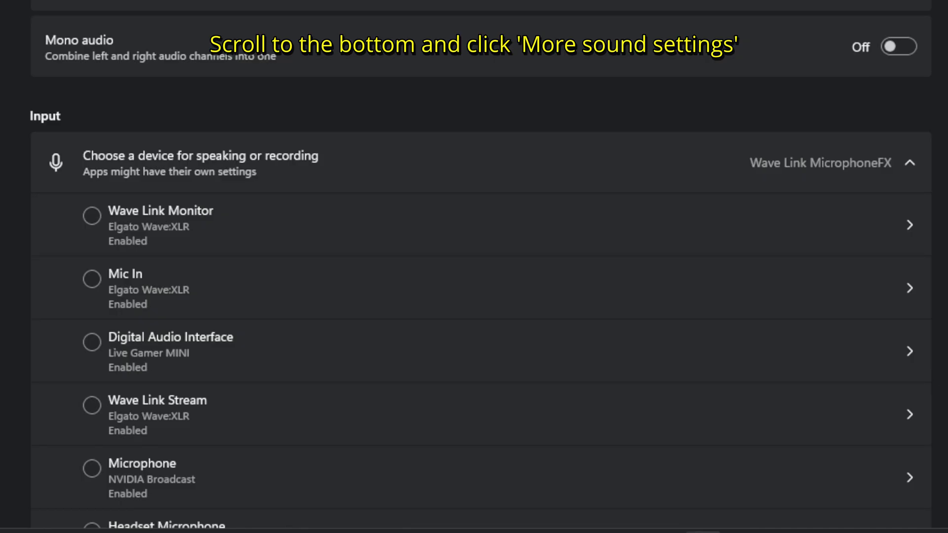
pyautogui.scroll(-15, 474, 267)
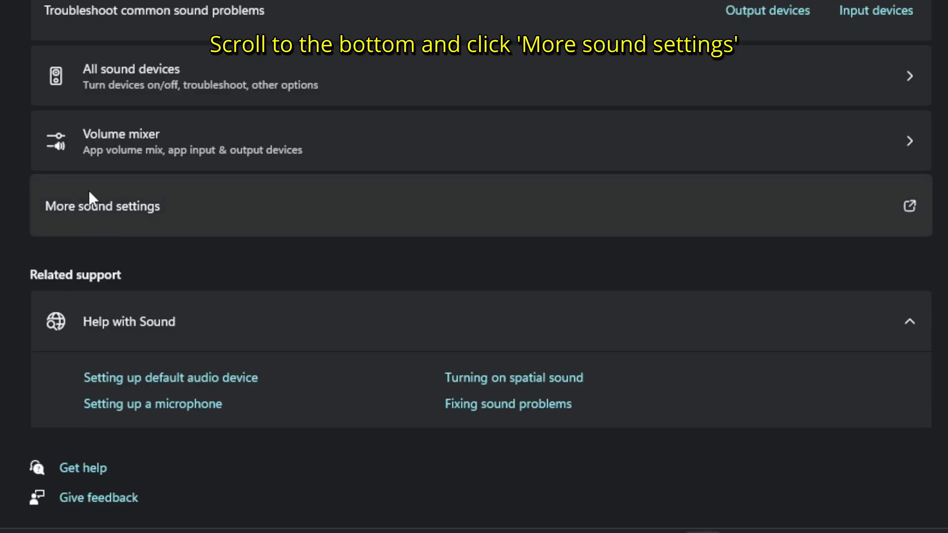
pyautogui.click(133, 217)
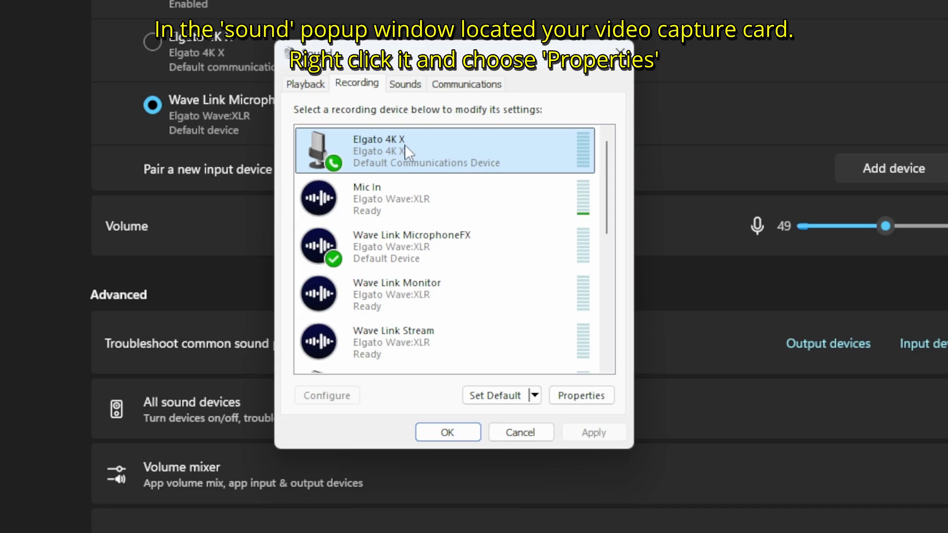
# Enable Listen to this device for the Elgato 4K X recording device through the Default Playback Device, then apply and close the sound dialogs.
pyautogui.rightClick(433, 144)
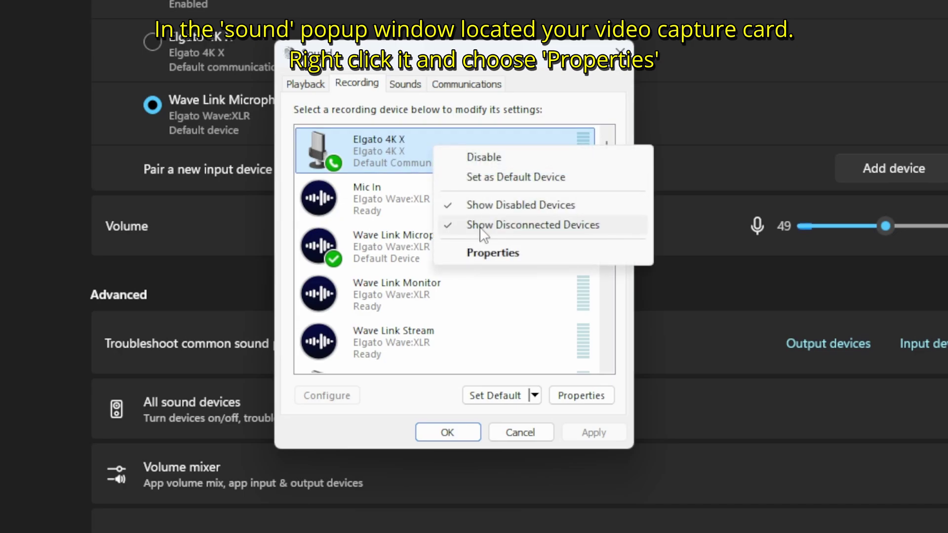
pyautogui.click(489, 253)
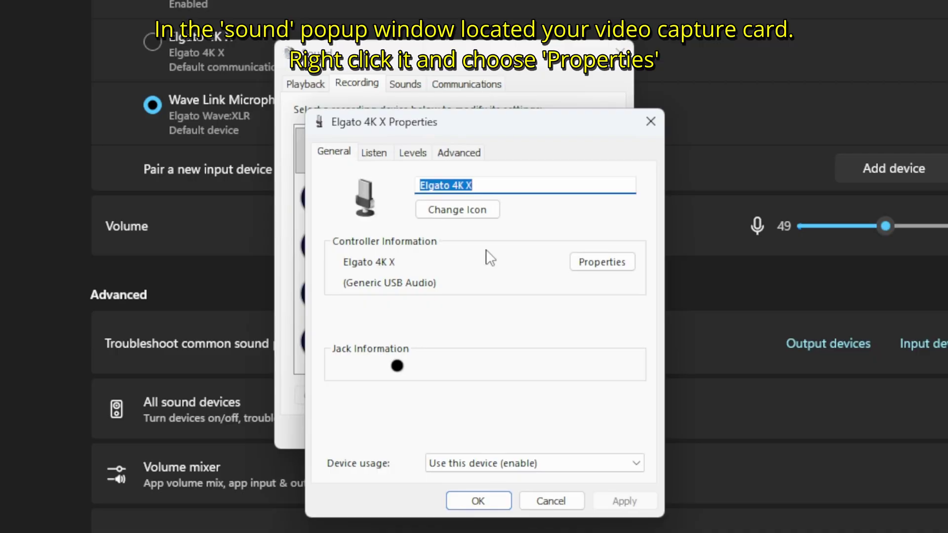
pyautogui.click(379, 157)
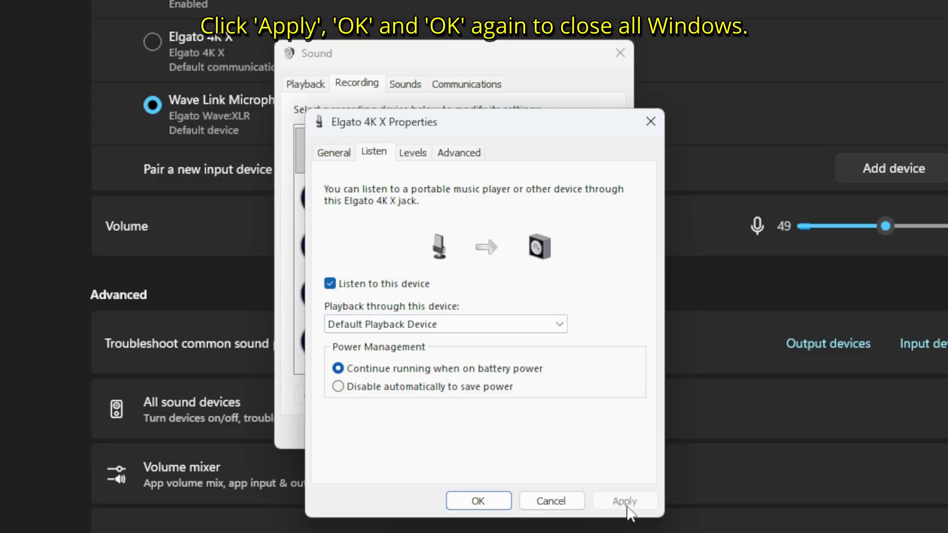
pyautogui.click(469, 495)
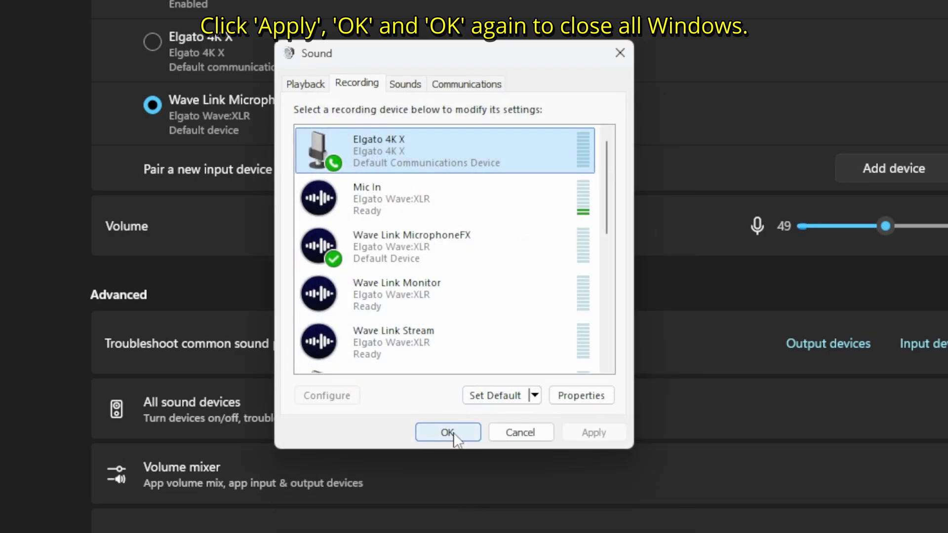
pyautogui.click(455, 437)
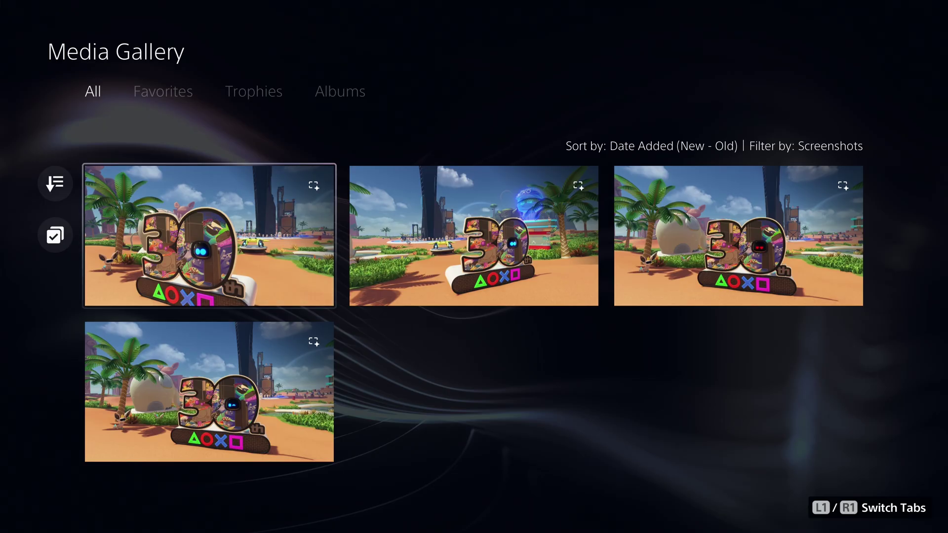
# Return to the console's Media Gallery and test the navigation sounds by moving the selection repeatedly among all four screenshots.
pyautogui.click(474, 236)
pyautogui.click(210, 236)
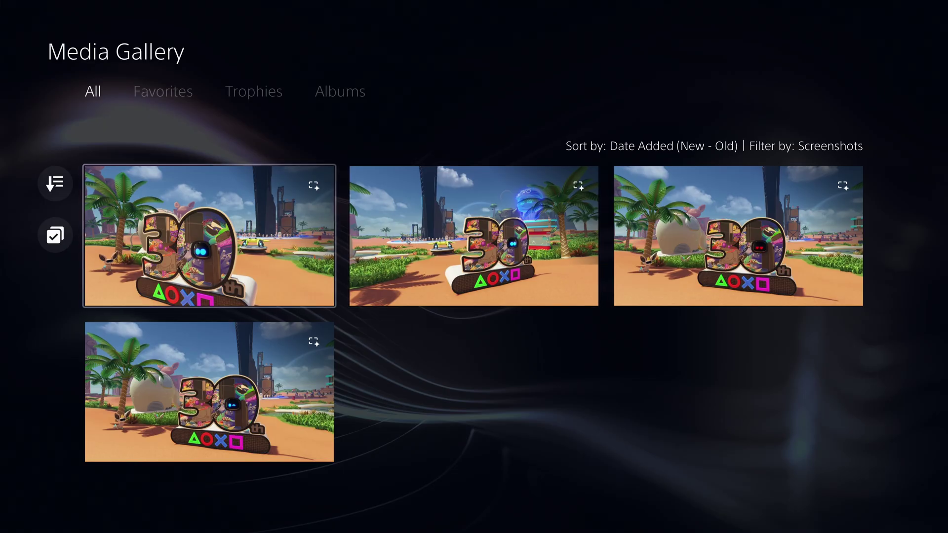
pyautogui.press('Right')
pyautogui.press('Right')
pyautogui.press('Left')
pyautogui.press('Left')
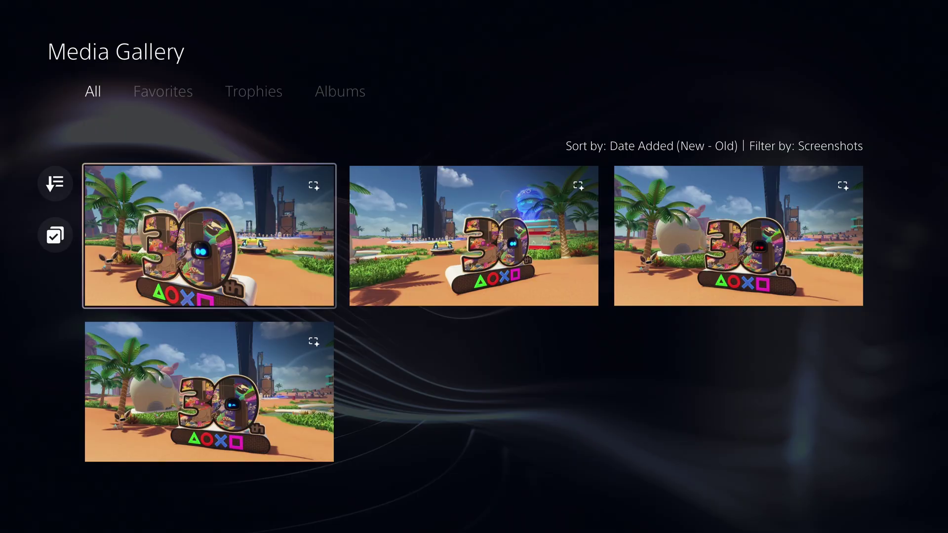
pyautogui.press('Down')
pyautogui.press('Up')
pyautogui.press('Right')
pyautogui.press('Right')
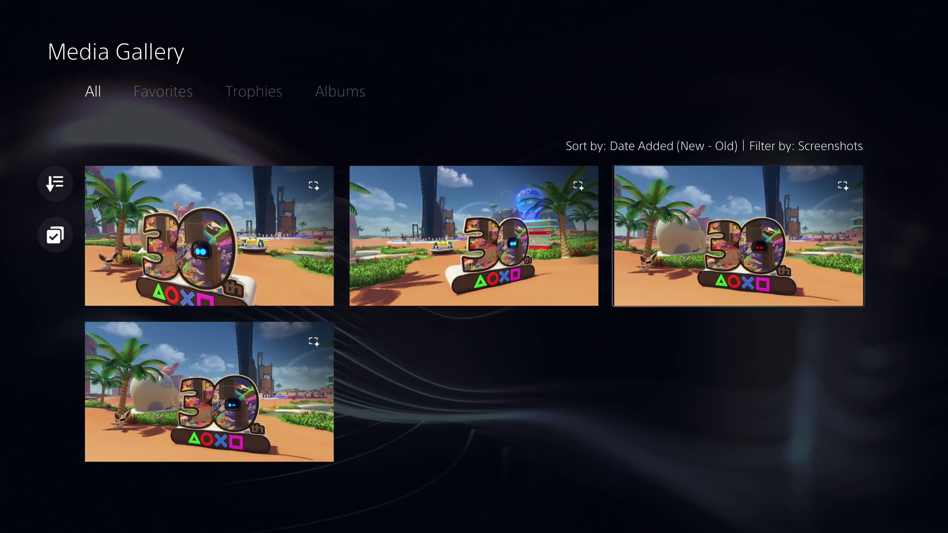
pyautogui.press('Left')
pyautogui.press('Left')
pyautogui.press('Down')
pyautogui.press('Up')
pyautogui.press('Right')
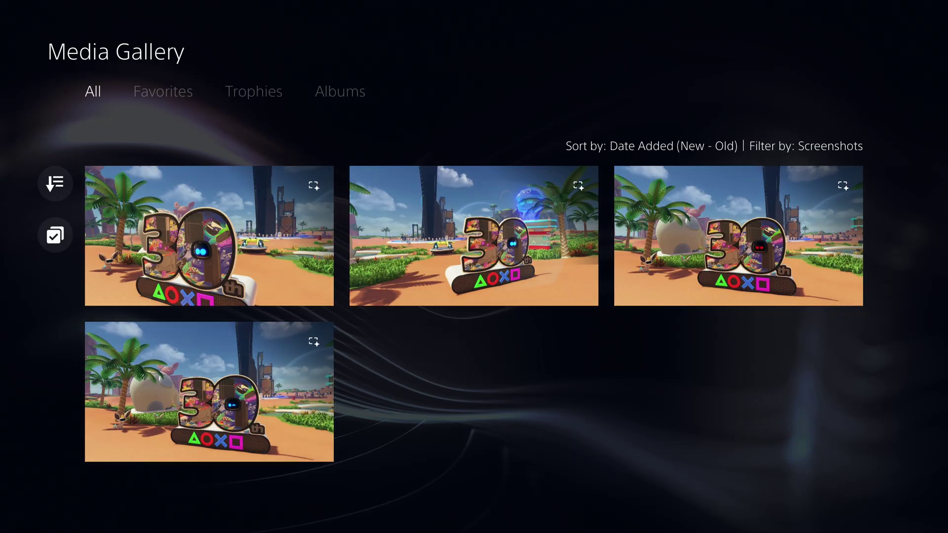
pyautogui.press('Right')
pyautogui.press('Left')
pyautogui.press('Left')
pyautogui.press('Down')
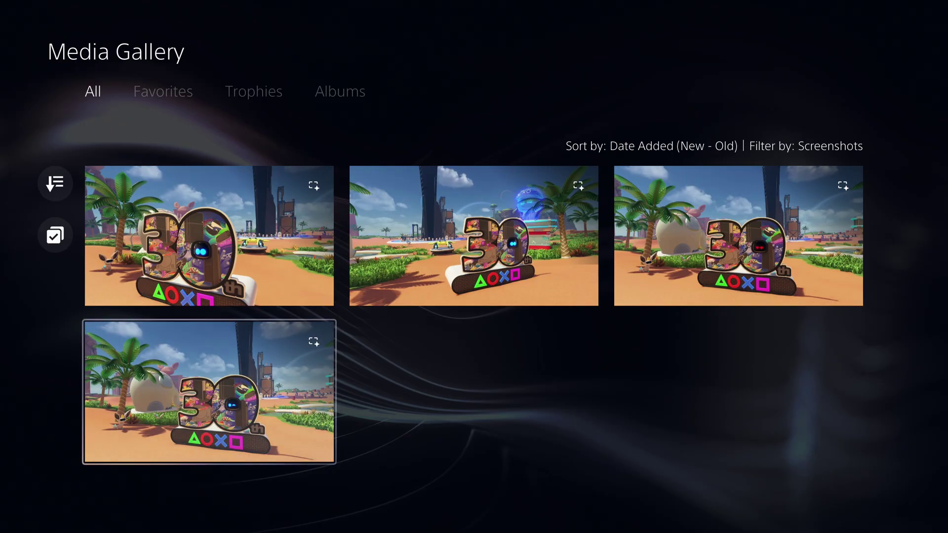
pyautogui.press('Up')
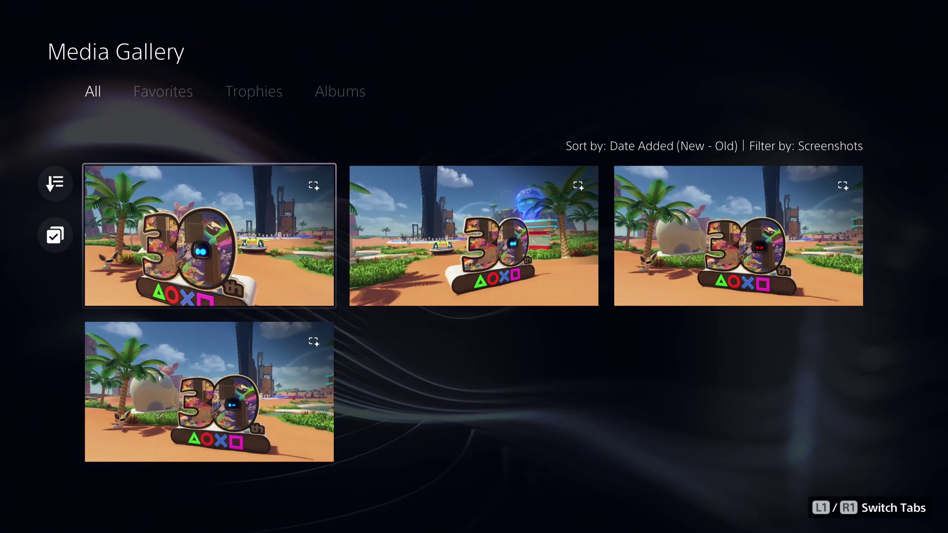
pyautogui.press('Right')
pyautogui.press('Left')
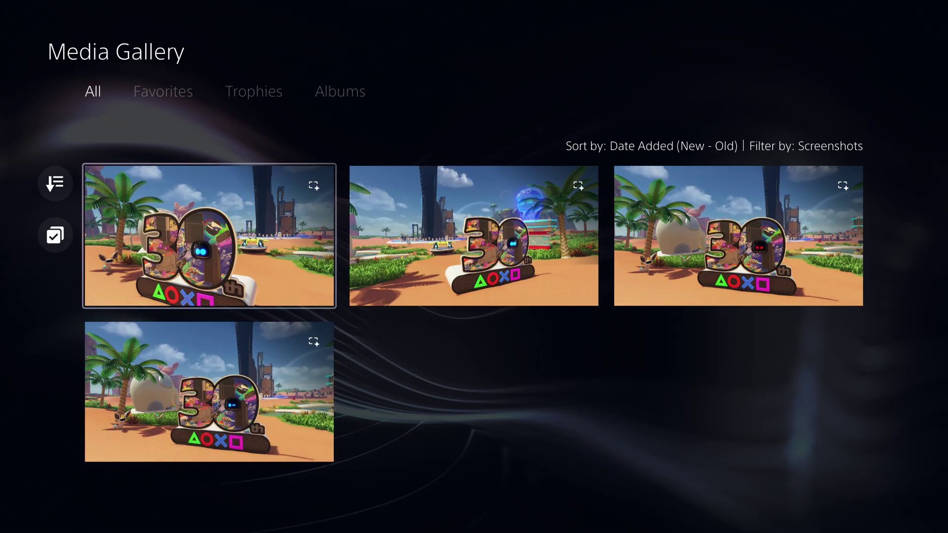
pyautogui.press('Right')
pyautogui.press('Right')
pyautogui.press('Left')
pyautogui.press('Left')
pyautogui.press('Down')
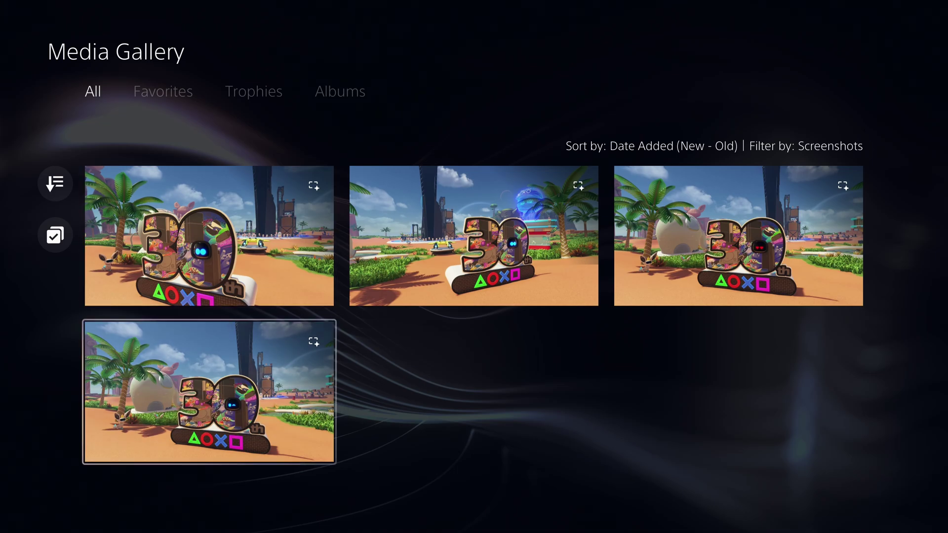
pyautogui.press('Up')
pyautogui.press('Right')
pyautogui.press('Right')
pyautogui.press('Left')
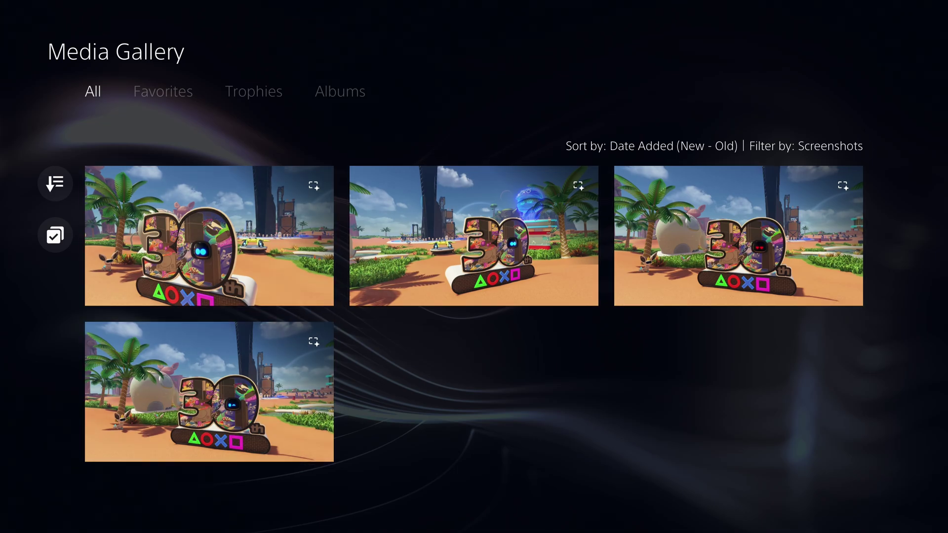
# Keep cycling the selection through both rows of Media Gallery screenshots to check the console's navigation sounds through the Windows audio monitoring.
pyautogui.press('Left')
pyautogui.press('Down')
pyautogui.press('Up')
pyautogui.press('Right')
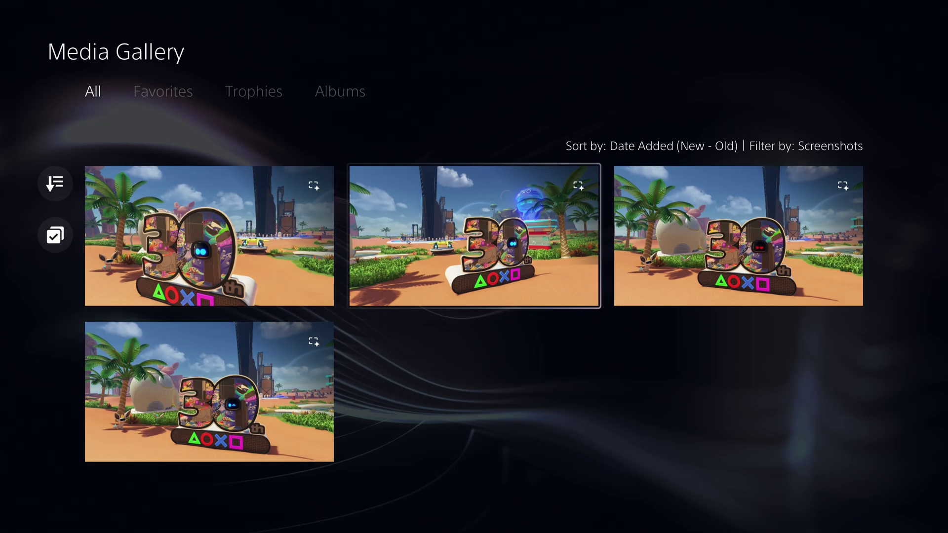
pyautogui.press('Right')
pyautogui.press('Left')
pyautogui.press('Left')
pyautogui.press('Down')
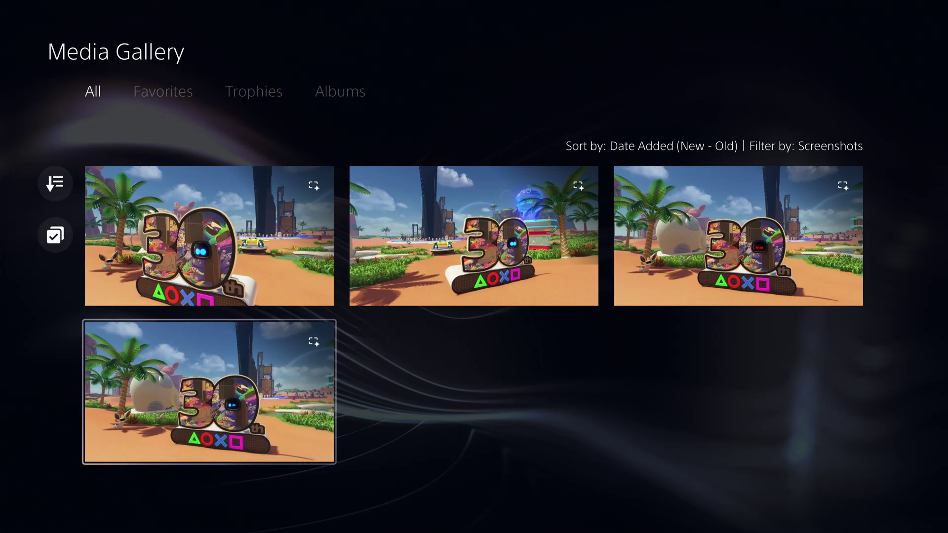
pyautogui.press('Up')
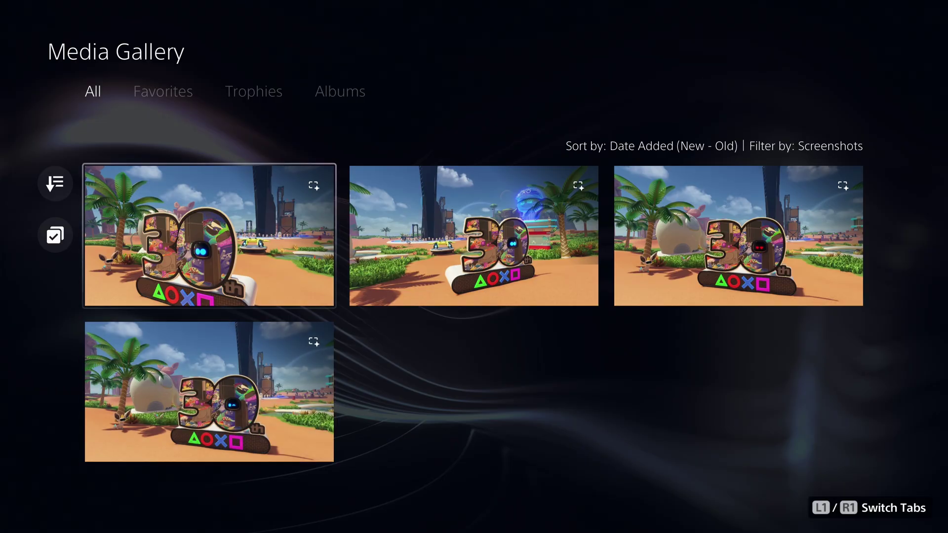
pyautogui.press('Return')
pyautogui.press('Right')
pyautogui.press('Left')
pyautogui.press('Right')
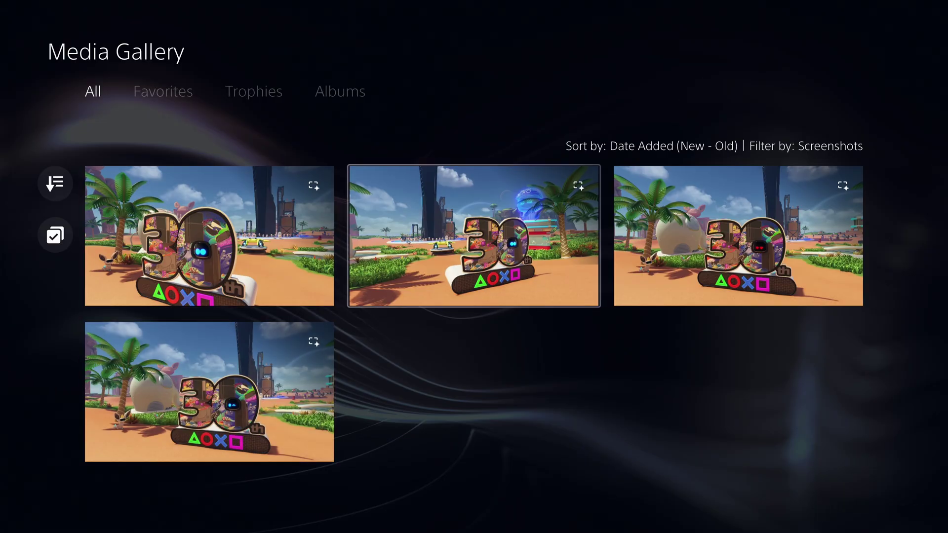
pyautogui.press('Right')
pyautogui.press('Left')
pyautogui.press('Left')
pyautogui.press('Down')
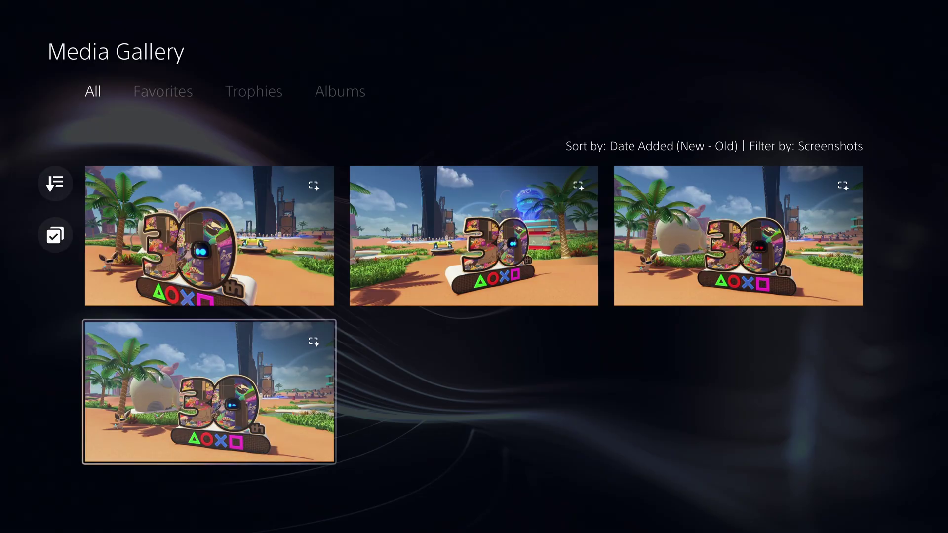
pyautogui.press('Up')
pyautogui.press('Right')
pyautogui.press('Right')
pyautogui.press('Left')
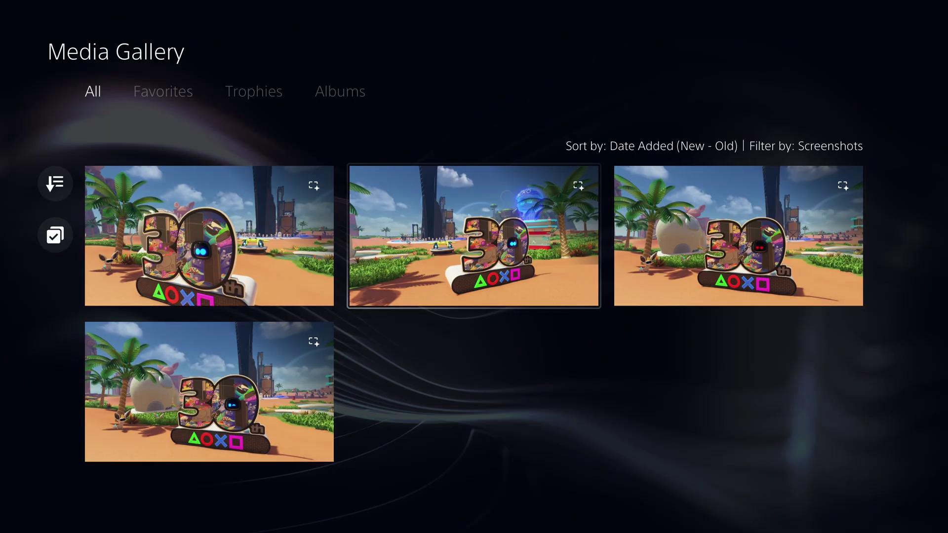
pyautogui.press('Down')
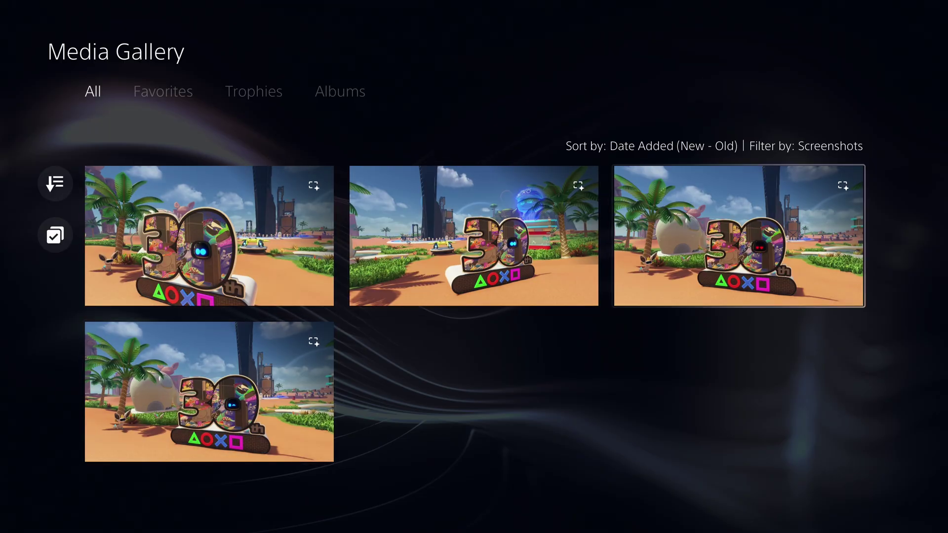
pyautogui.press('Down')
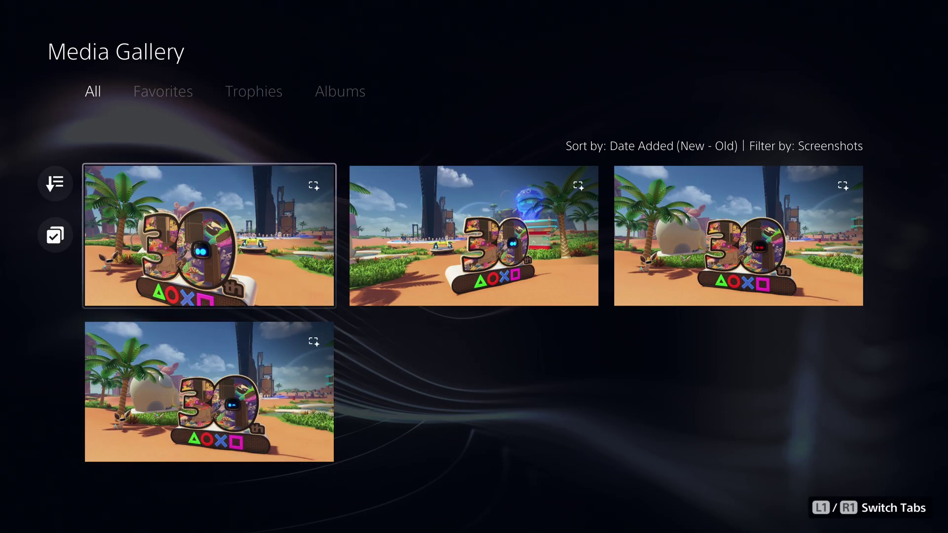
pyautogui.press('Right')
pyautogui.press('Right')
pyautogui.press('Right')
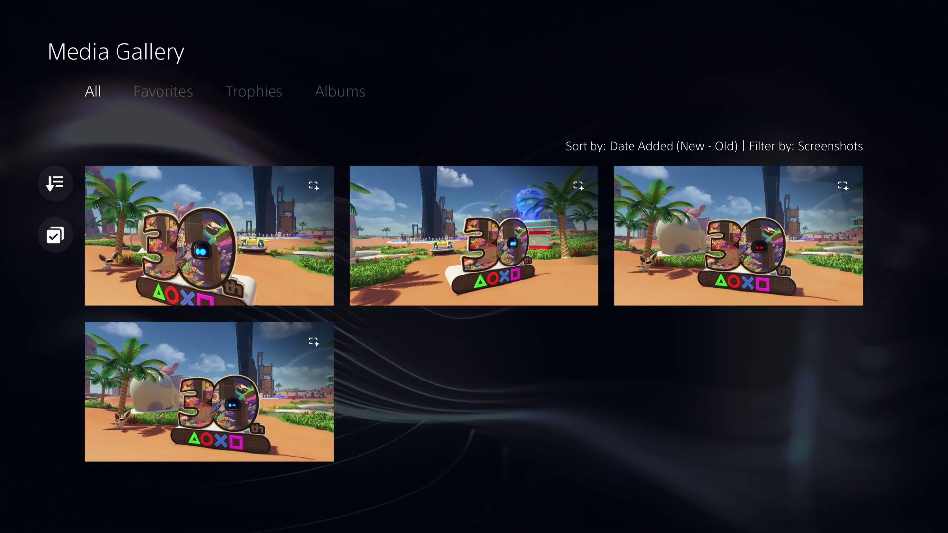
pyautogui.press('Left')
pyautogui.press('Left')
pyautogui.press('Down')
pyautogui.press('Up')
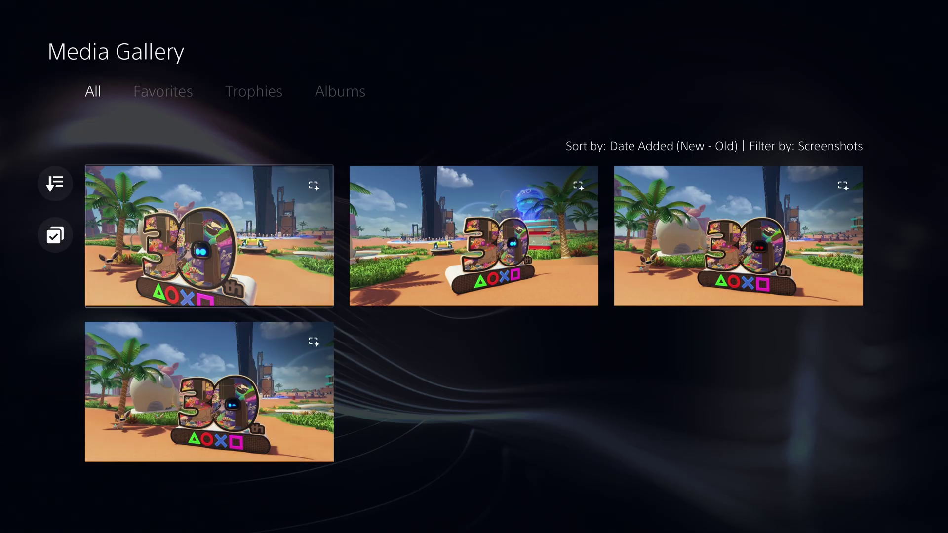